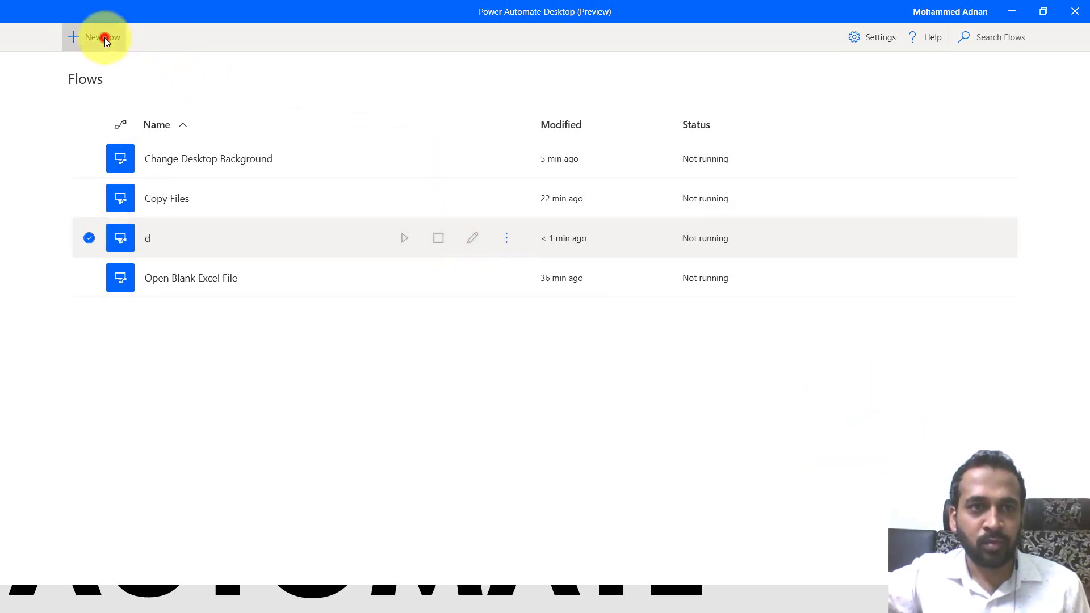
# Step: Create the flow 'Extract Files in a Folder in Excel' and open its blank designer
pyautogui.click(105, 38)
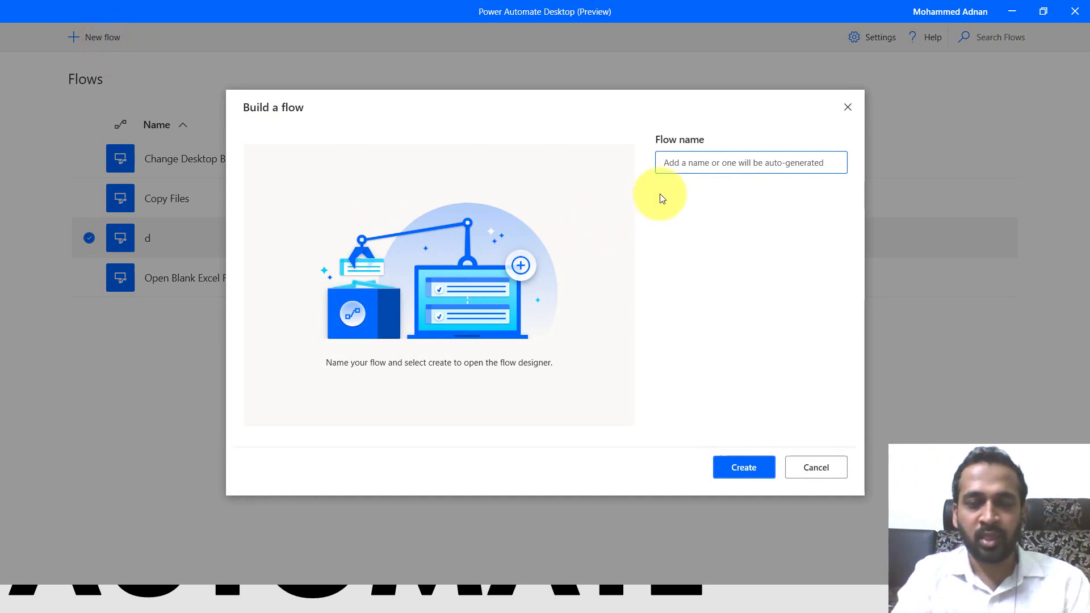
pyautogui.write('e')
pyautogui.press('BackSpace')
pyautogui.write('E')
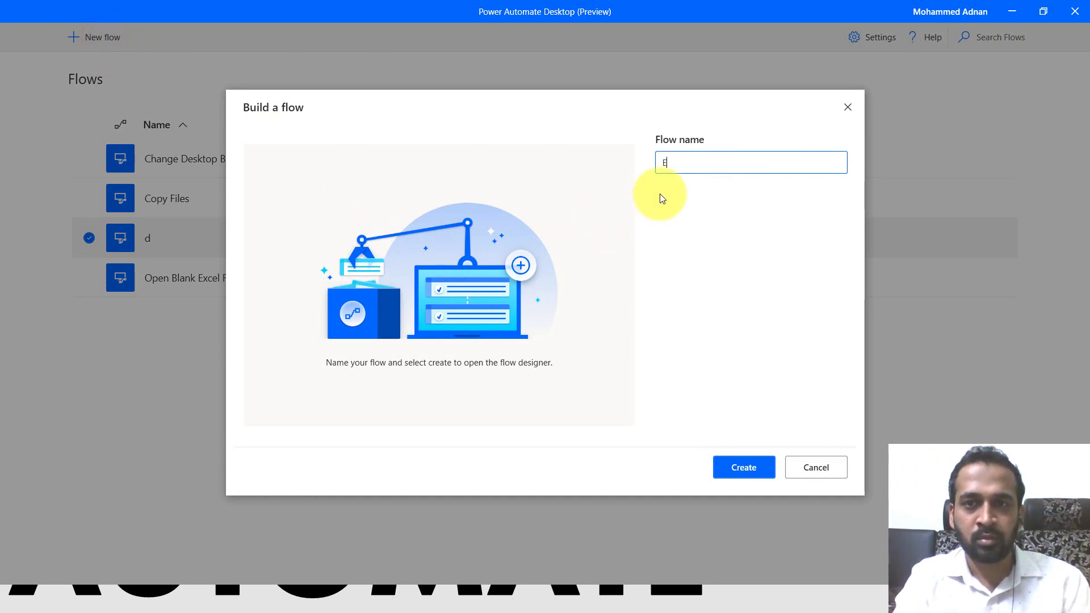
pyautogui.write('xtract Files')
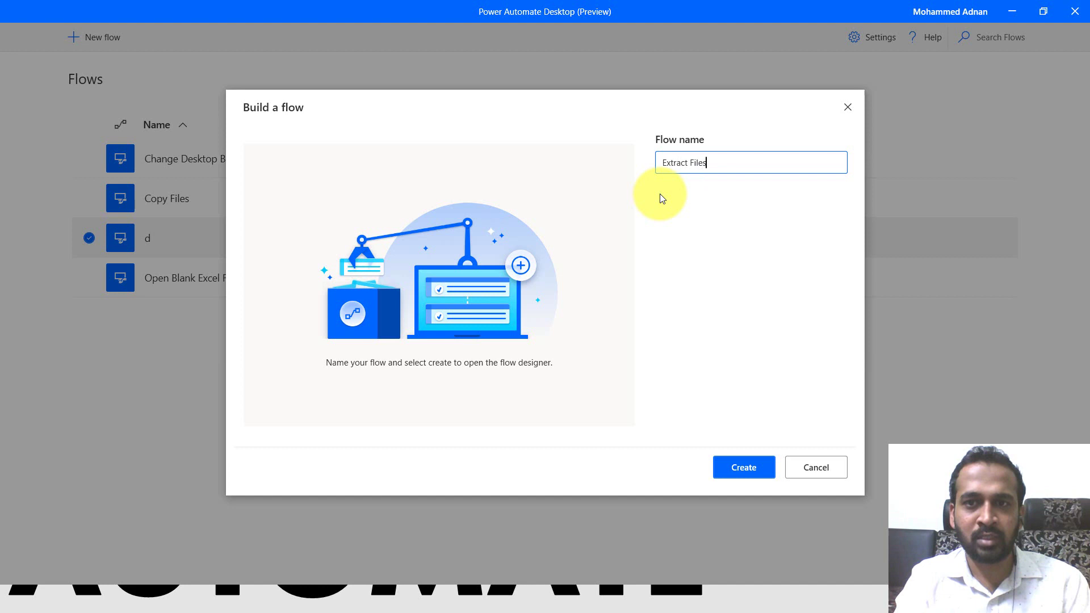
pyautogui.write(' in a Folde')
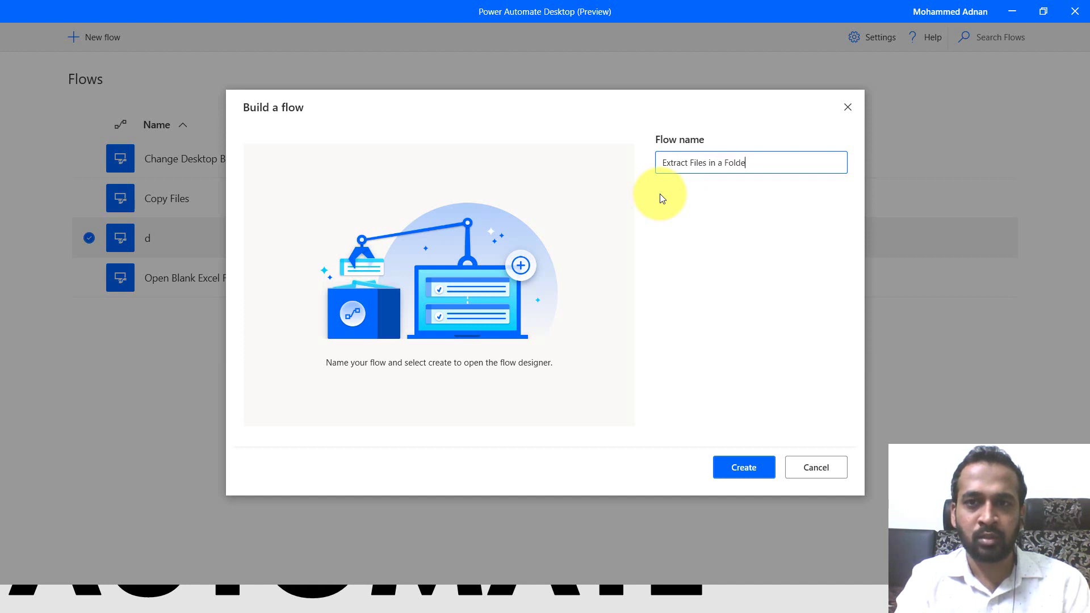
pyautogui.write('r in Excel')
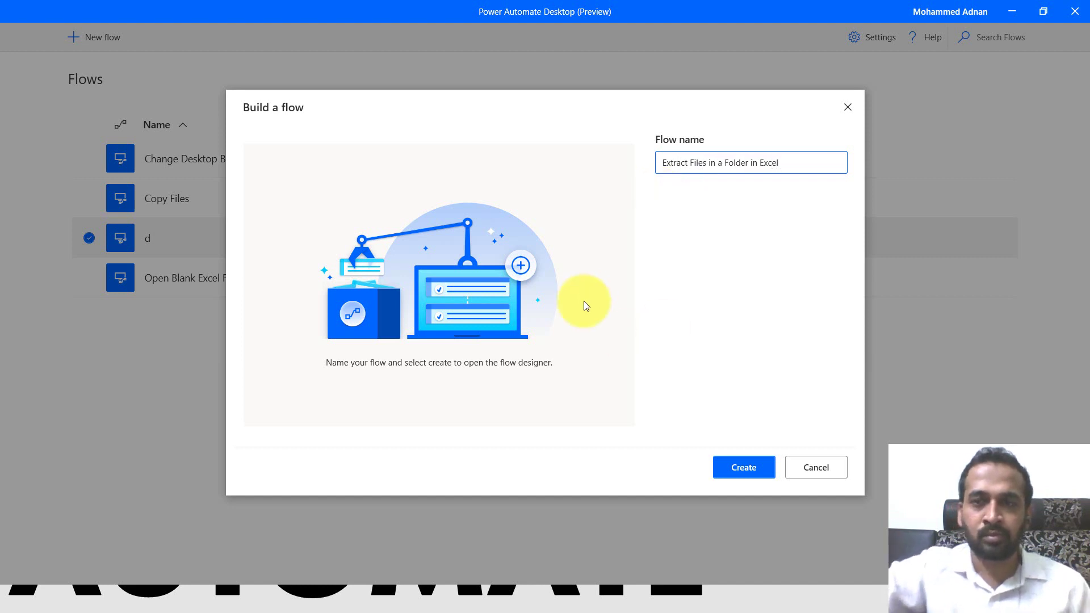
pyautogui.click(754, 471)
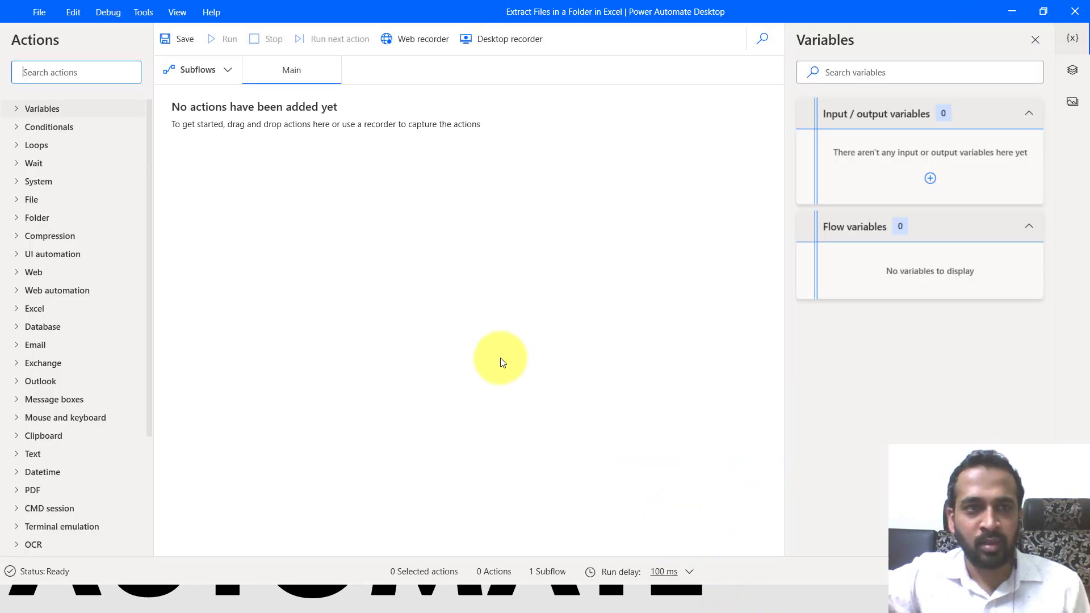
# Step: Add Get files in folder as step 1 and browse to drive F:
pyautogui.click(16, 218)
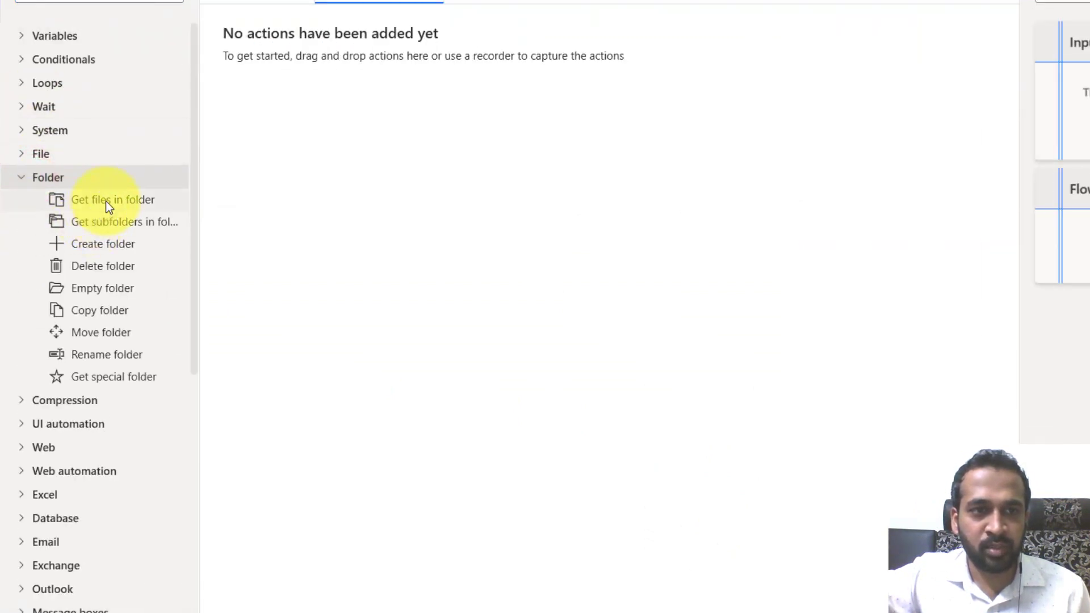
pyautogui.moveTo(105, 201); pyautogui.dragTo(496, 140)
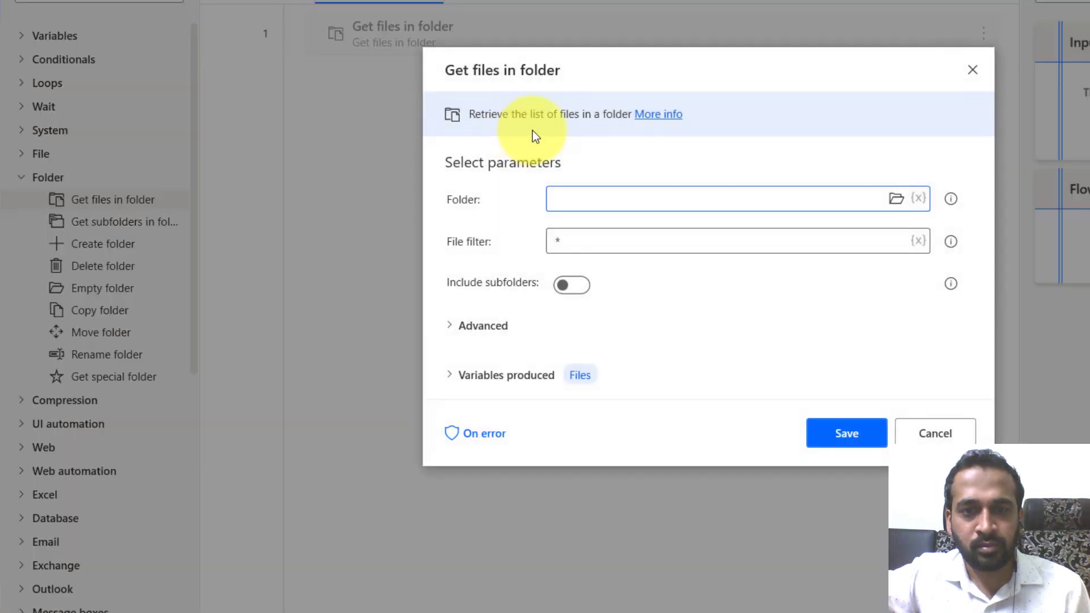
pyautogui.click(896, 198)
pyautogui.doubleClick(625, 205)
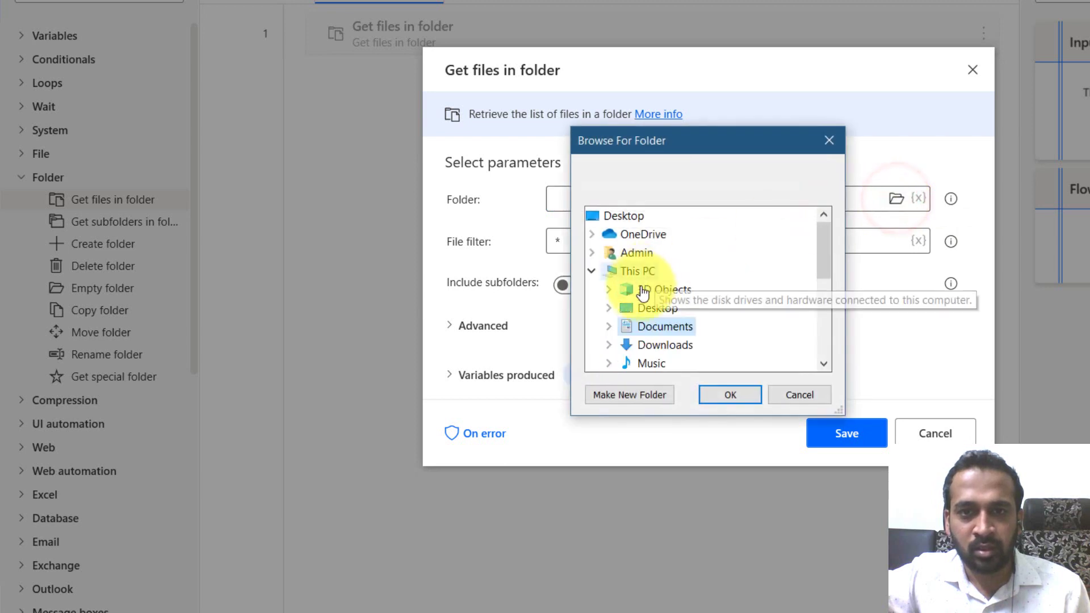
pyautogui.scroll(-4, 630, 284)
pyautogui.doubleClick(625, 253)
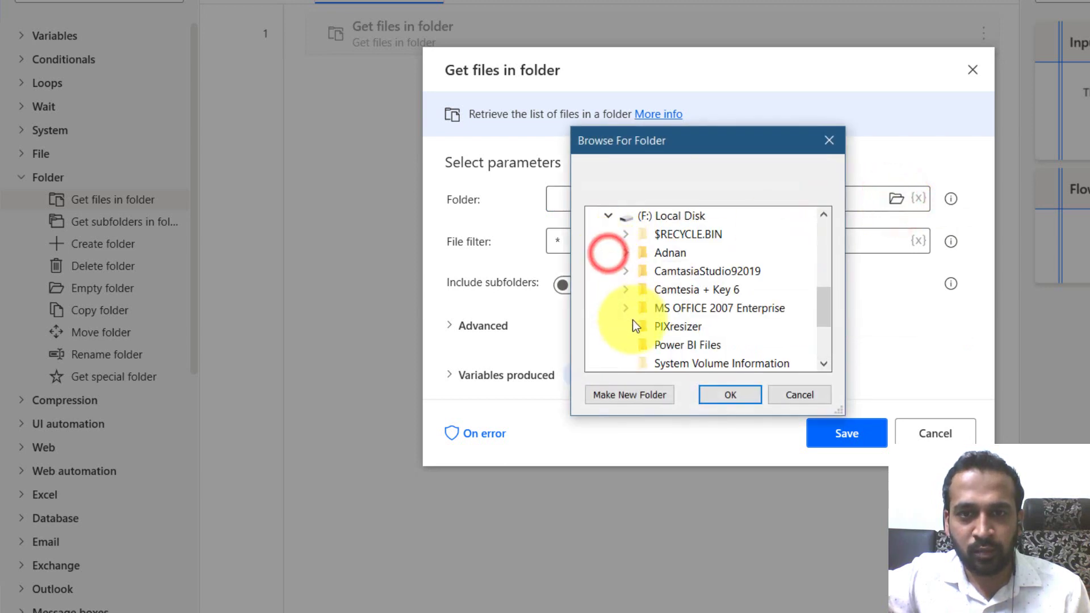
# Step: Select 'Base Folder' under '31. Power Automate', keep filter '*', and save the step
pyautogui.click(627, 253)
pyautogui.scroll(-3, 630, 252)
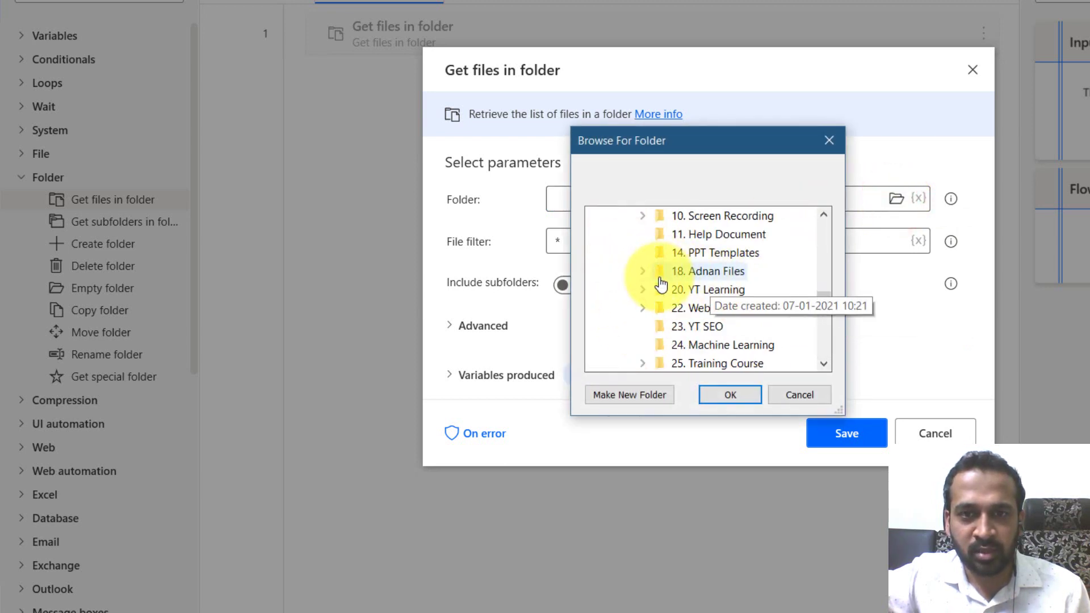
pyautogui.scroll(-4, 639, 244)
pyautogui.click(640, 234)
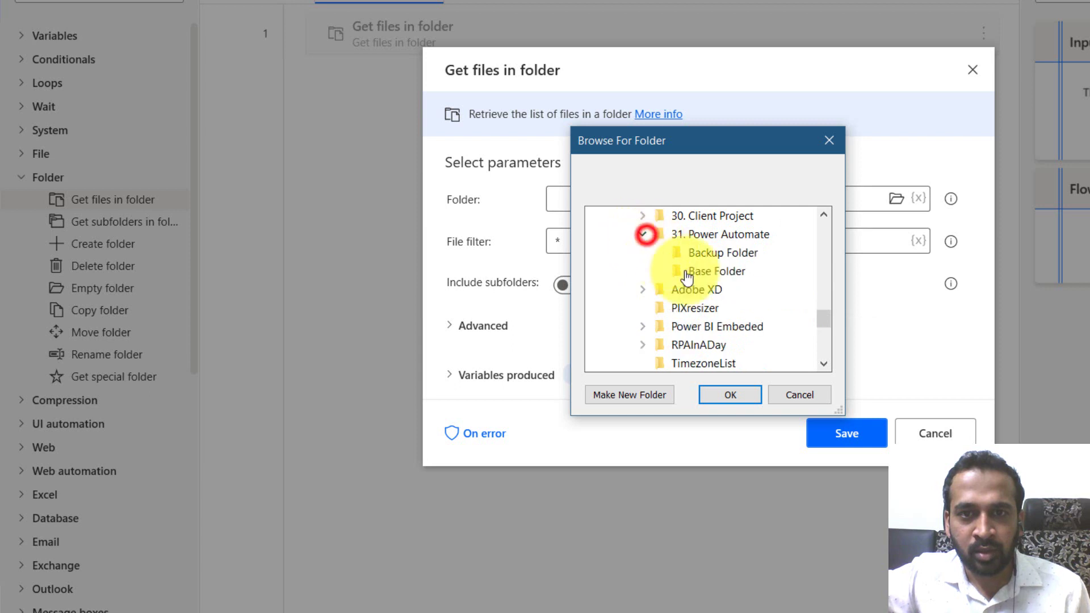
pyautogui.click(717, 270)
pyautogui.click(731, 395)
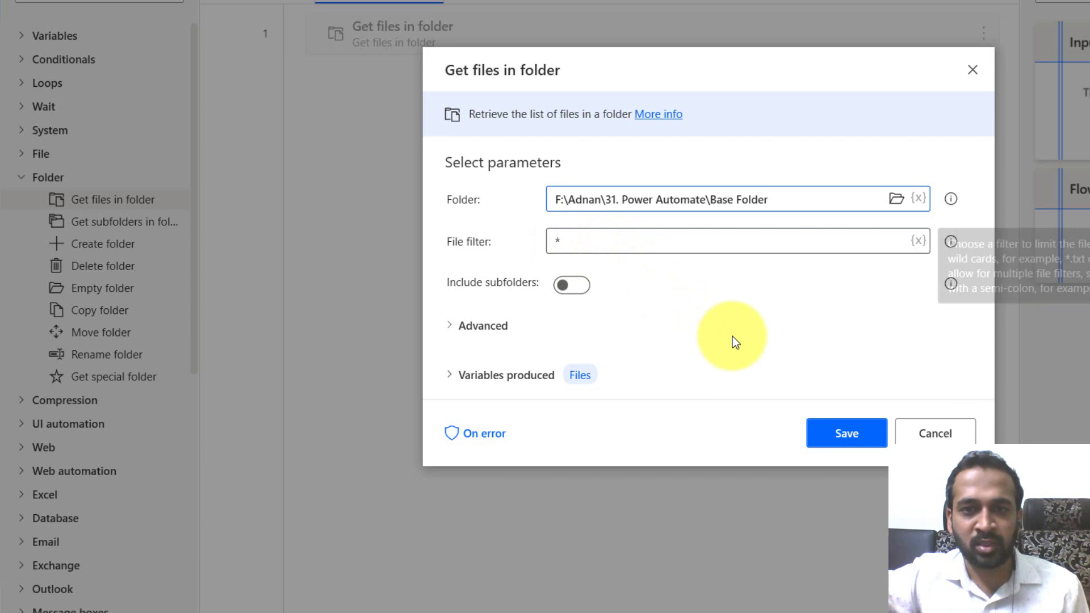
pyautogui.click(845, 434)
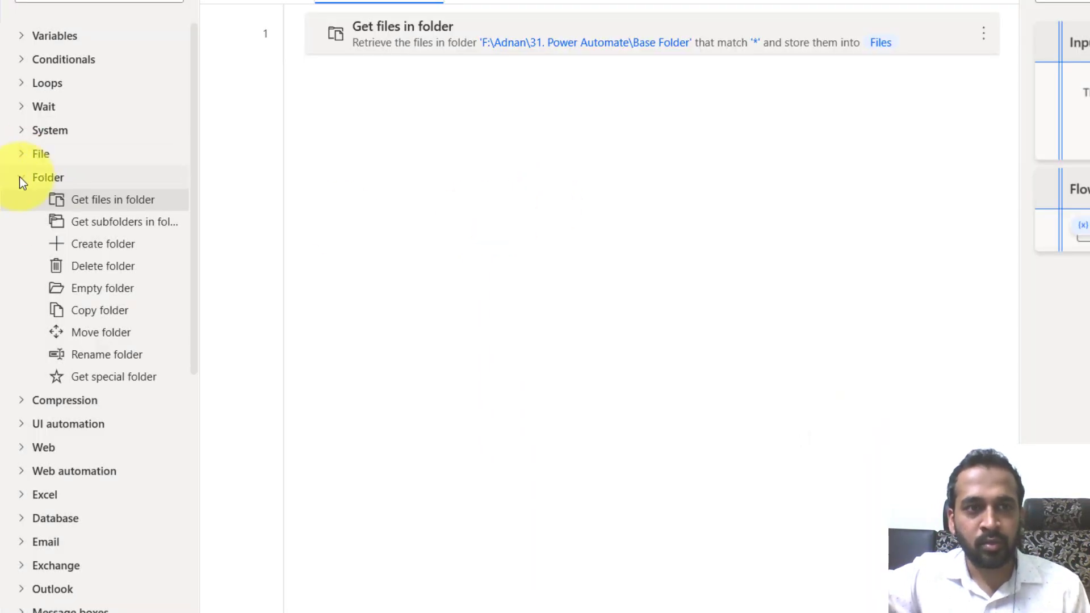
# Step: Add Launch Excel with a blank document as step 2, stored in ExcelInstance
pyautogui.click(20, 177)
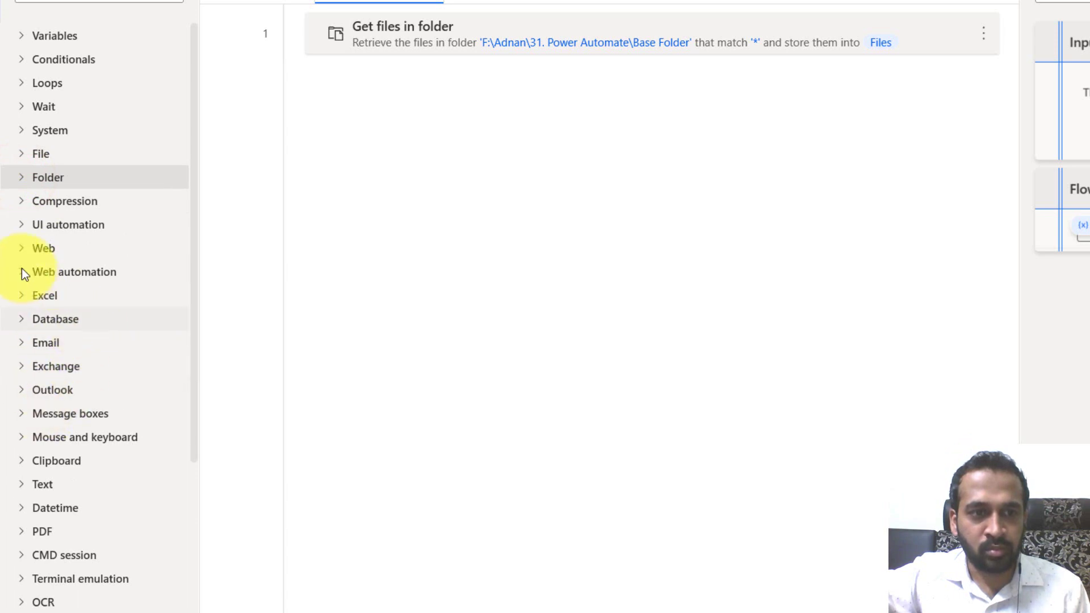
pyautogui.click(22, 296)
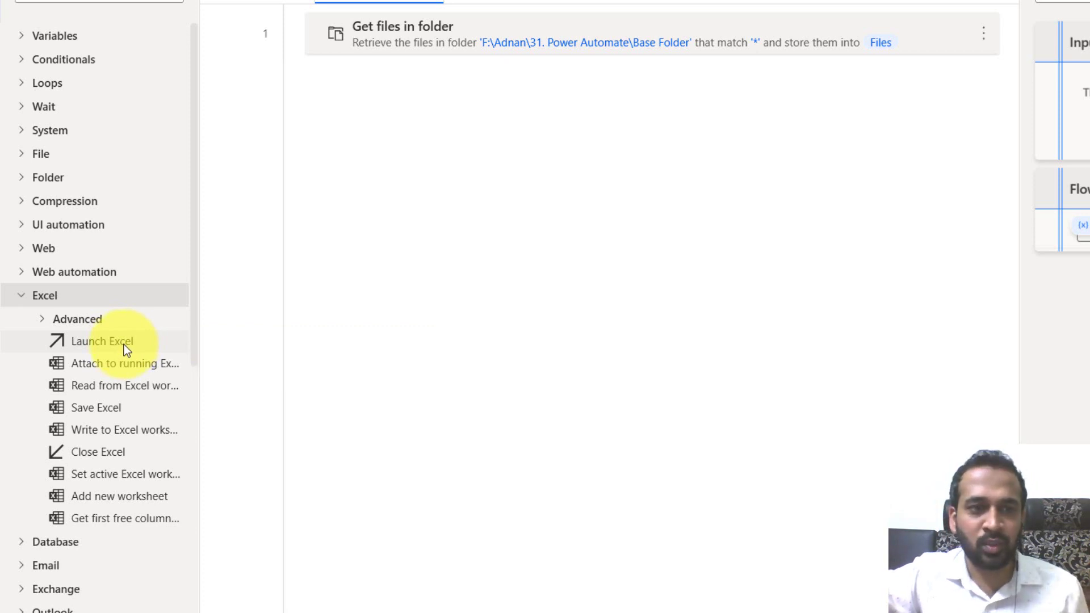
pyautogui.moveTo(124, 345); pyautogui.dragTo(404, 224)
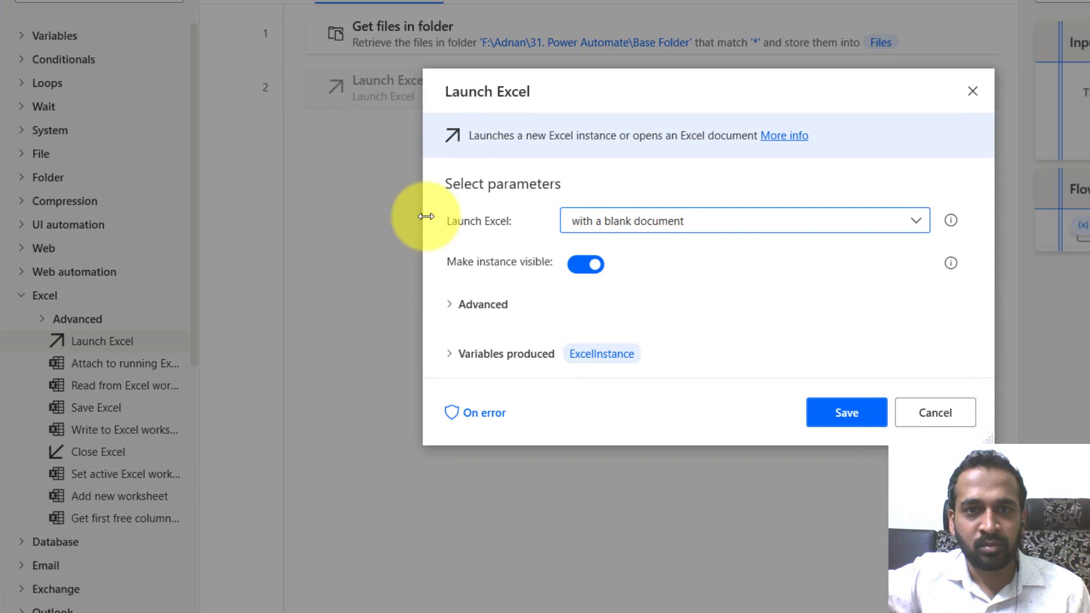
pyautogui.click(916, 219)
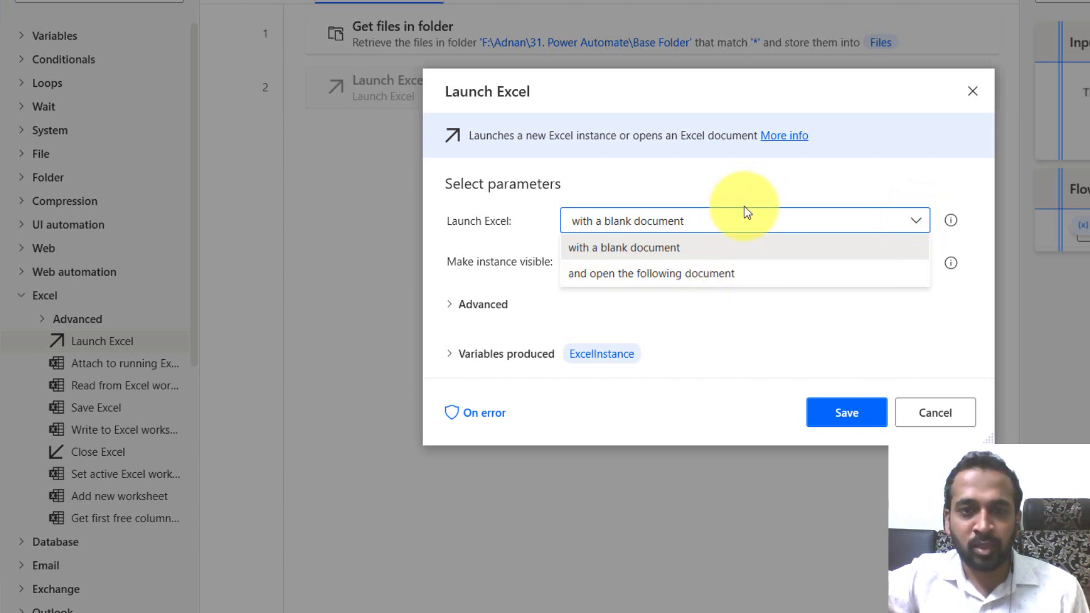
pyautogui.click(672, 251)
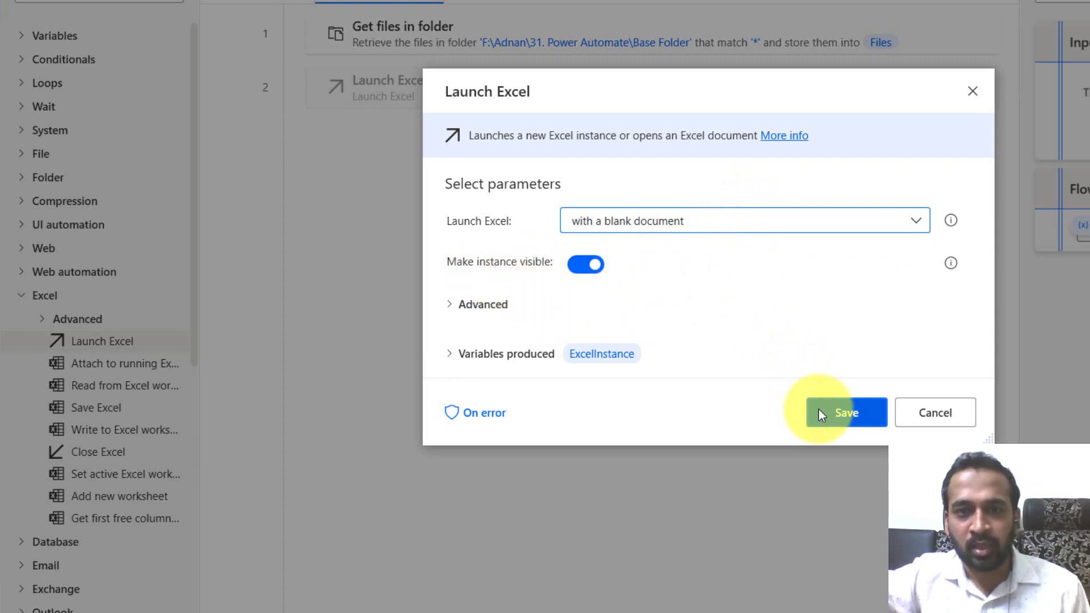
pyautogui.click(851, 412)
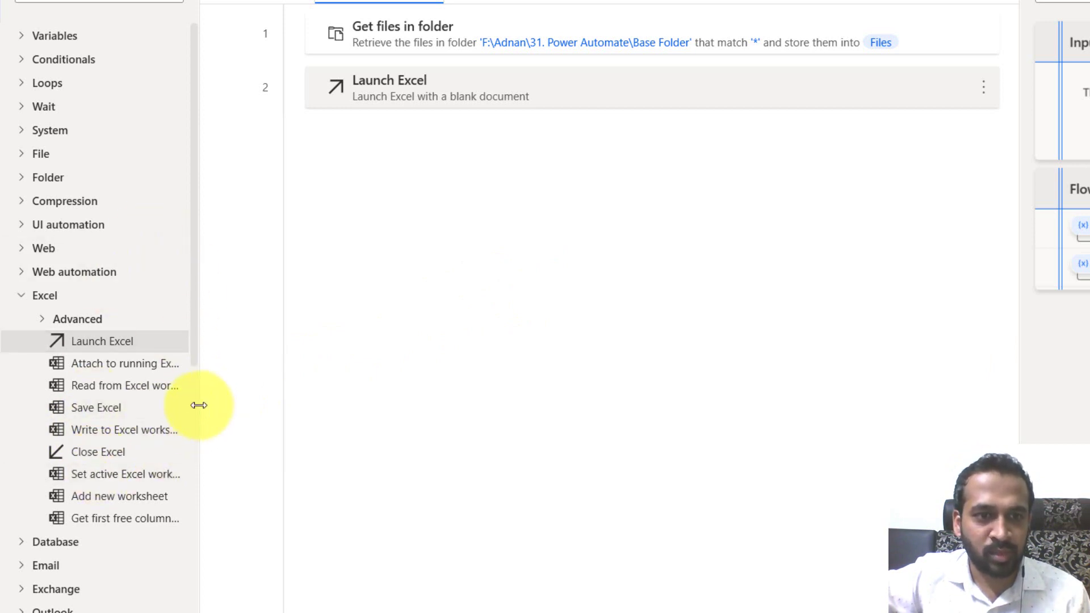
# Step: Add a Write to Excel worksheet action as step 3
pyautogui.moveTo(199, 405); pyautogui.dragTo(255, 406)
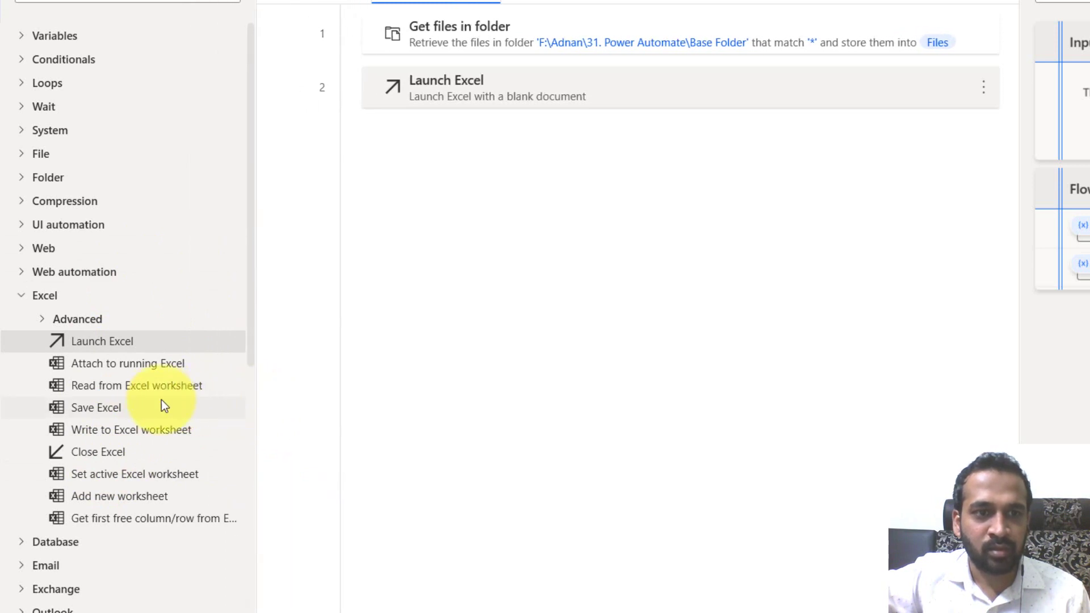
pyautogui.moveTo(149, 433); pyautogui.dragTo(526, 203)
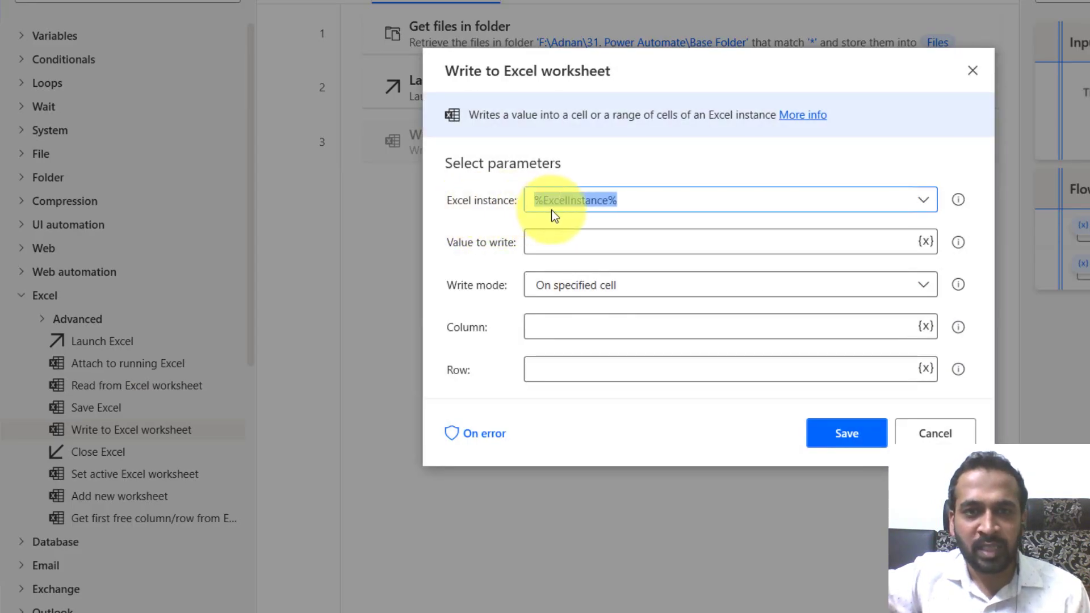
pyautogui.moveTo(631, 61); pyautogui.dragTo(610, 209)
pyautogui.moveTo(610, 209); pyautogui.dragTo(608, 174)
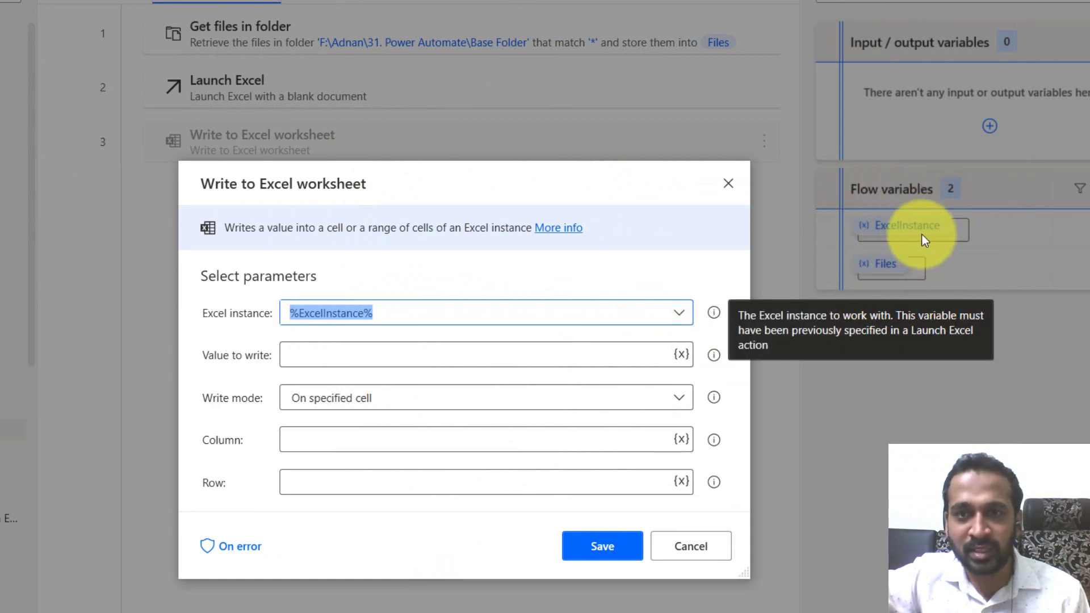
pyautogui.moveTo(438, 177); pyautogui.dragTo(457, 74)
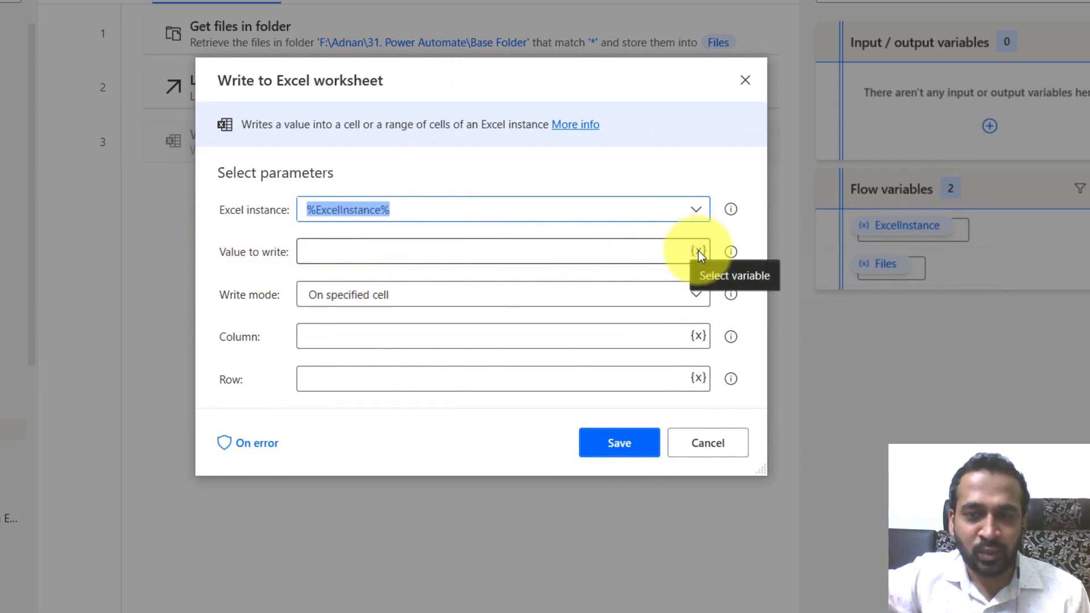
# Step: Write %Files% into the currently active cell and save the step
pyautogui.moveTo(616, 254)
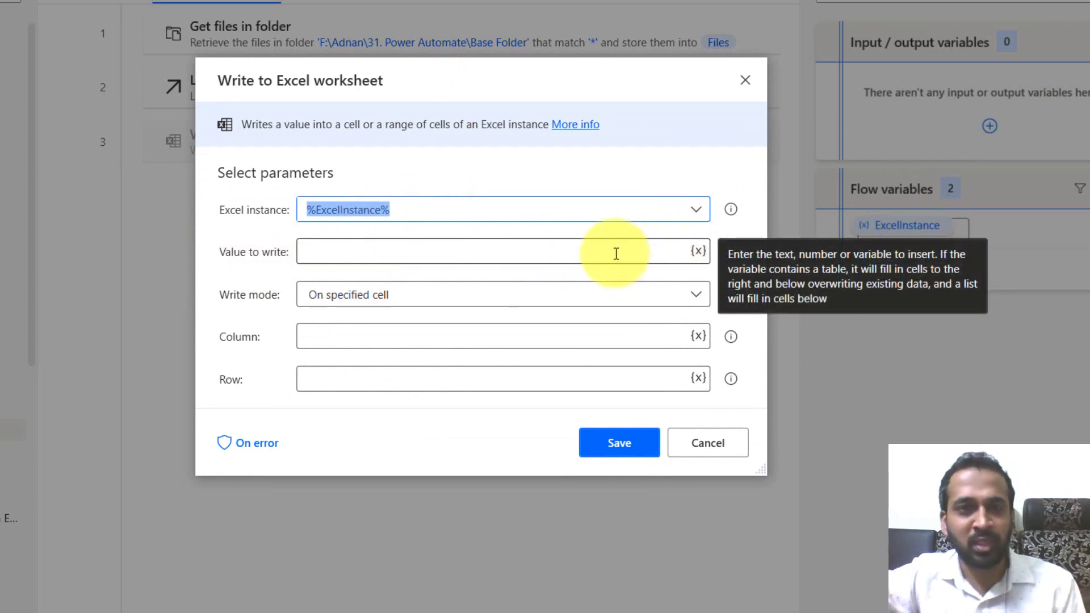
pyautogui.click(700, 252)
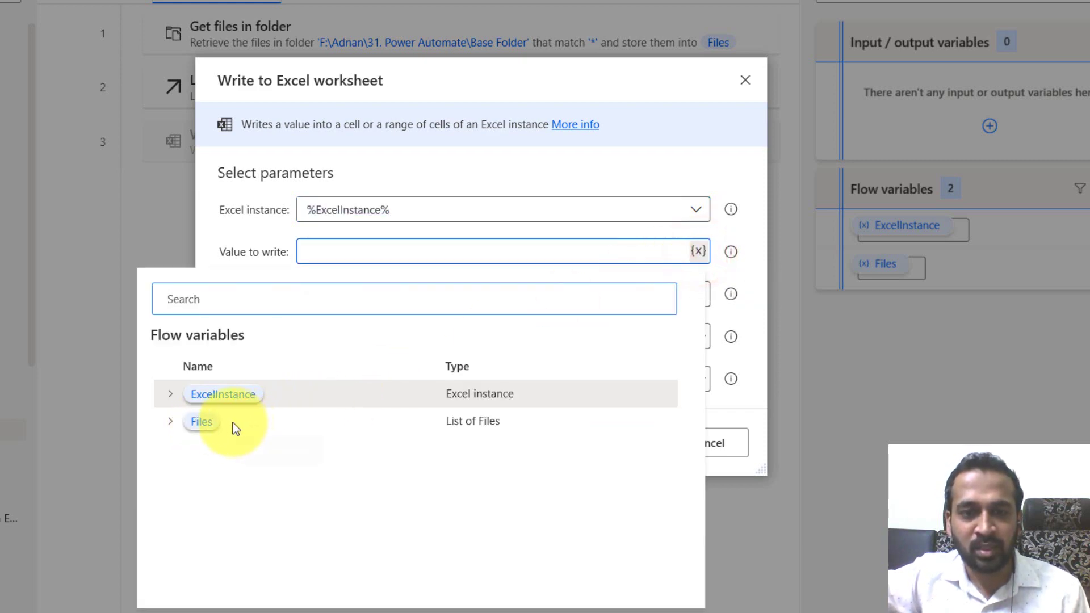
pyautogui.doubleClick(220, 422)
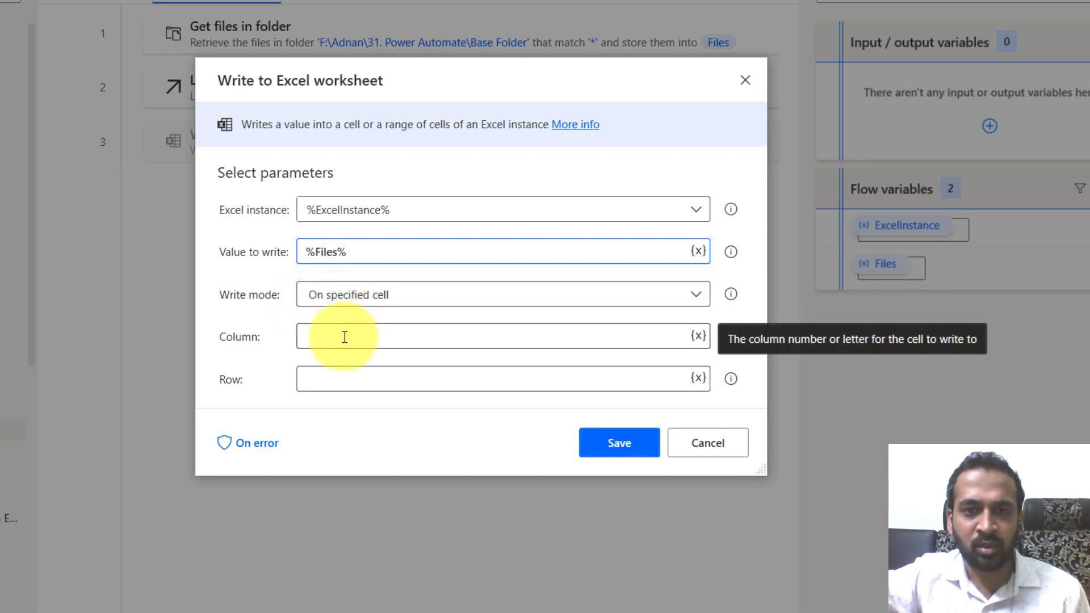
pyautogui.click(696, 294)
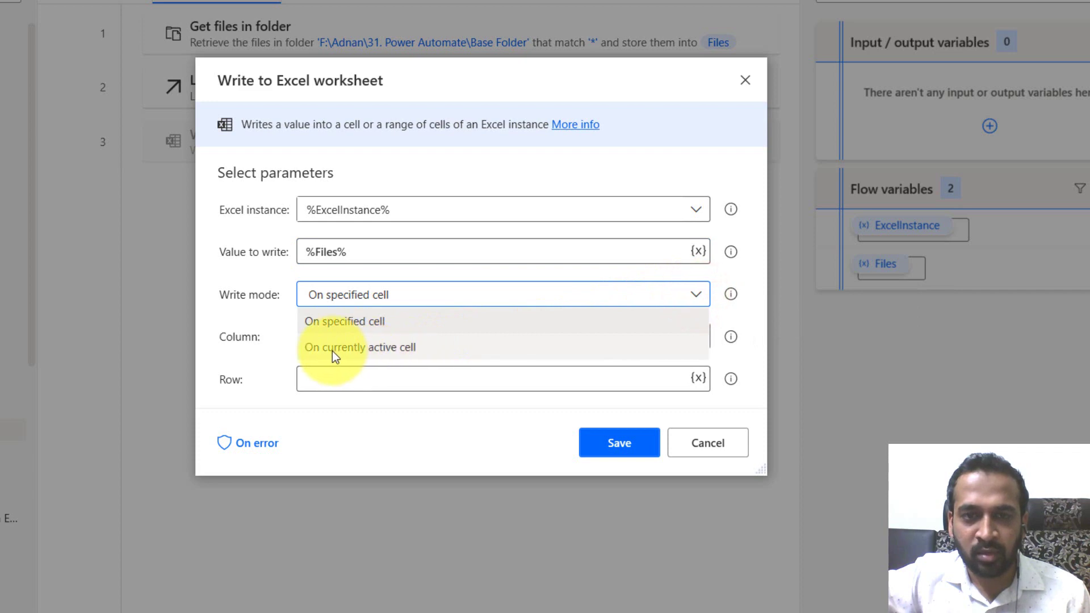
pyautogui.click(410, 350)
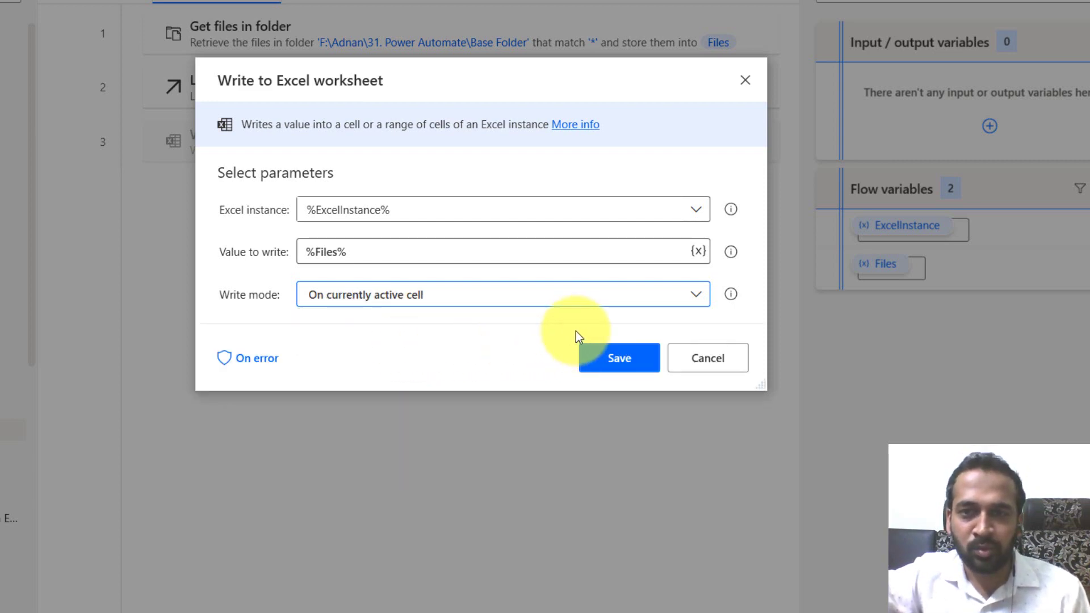
pyautogui.click(616, 358)
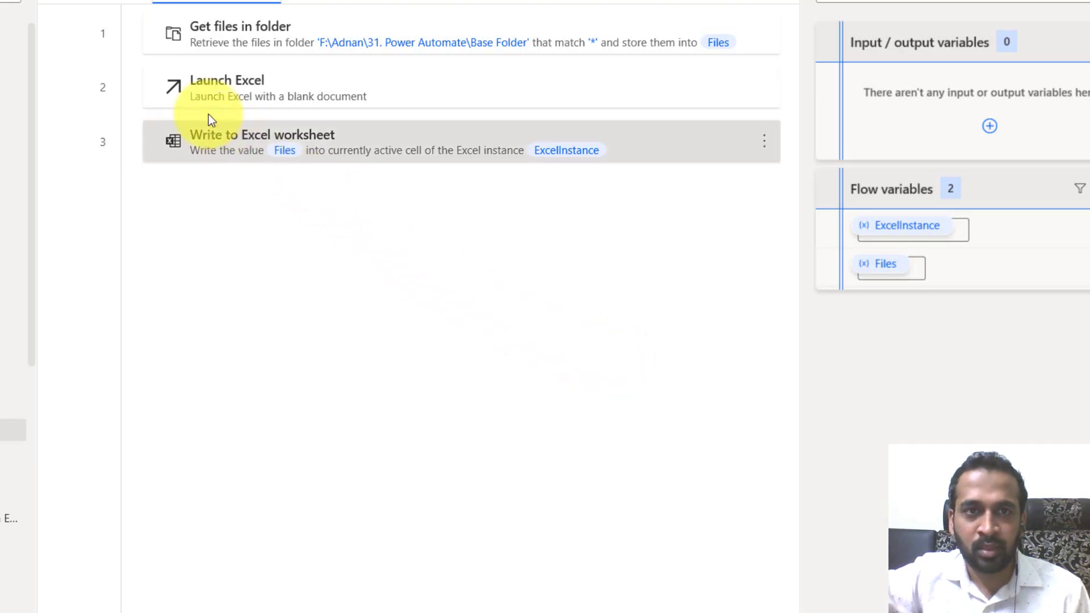
# Step: Save the flow with Ctrl+S and run it
pyautogui.hotkey('ctrl', 's')
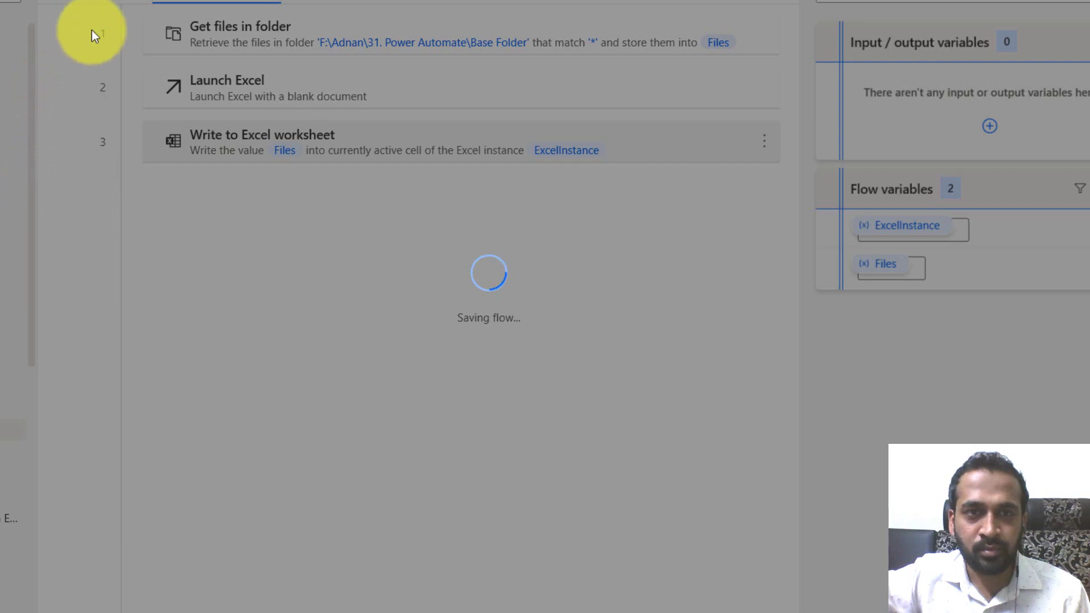
pyautogui.click(619, 319)
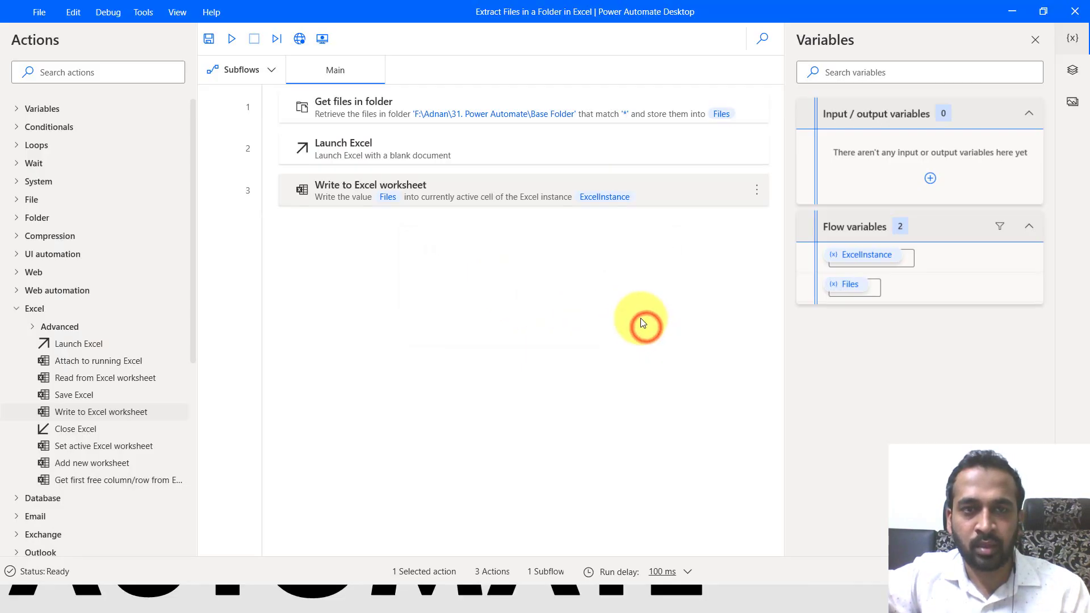
pyautogui.click(232, 38)
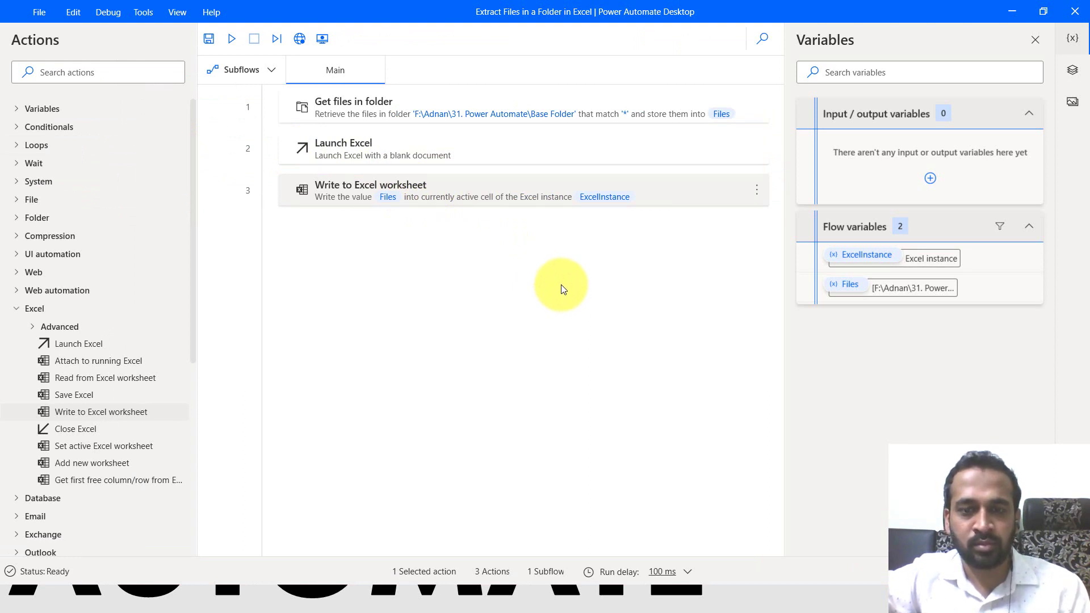
# Step: Switch to Excel Book2 and check the four file paths in A1 to A4
pyautogui.hotkey('alt', 'Tab')
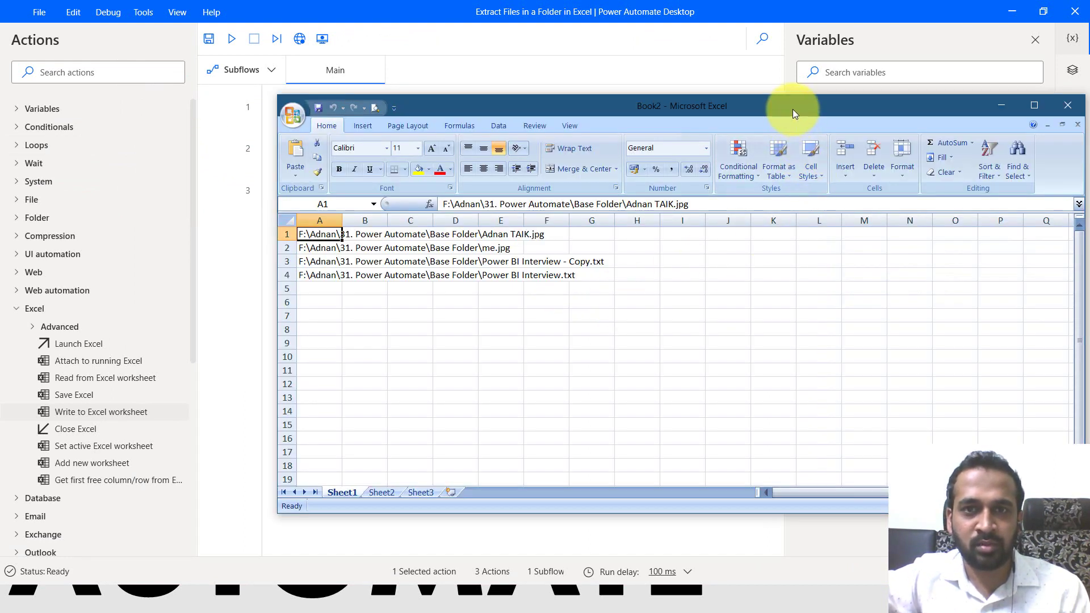
pyautogui.moveTo(793, 109); pyautogui.dragTo(788, 110)
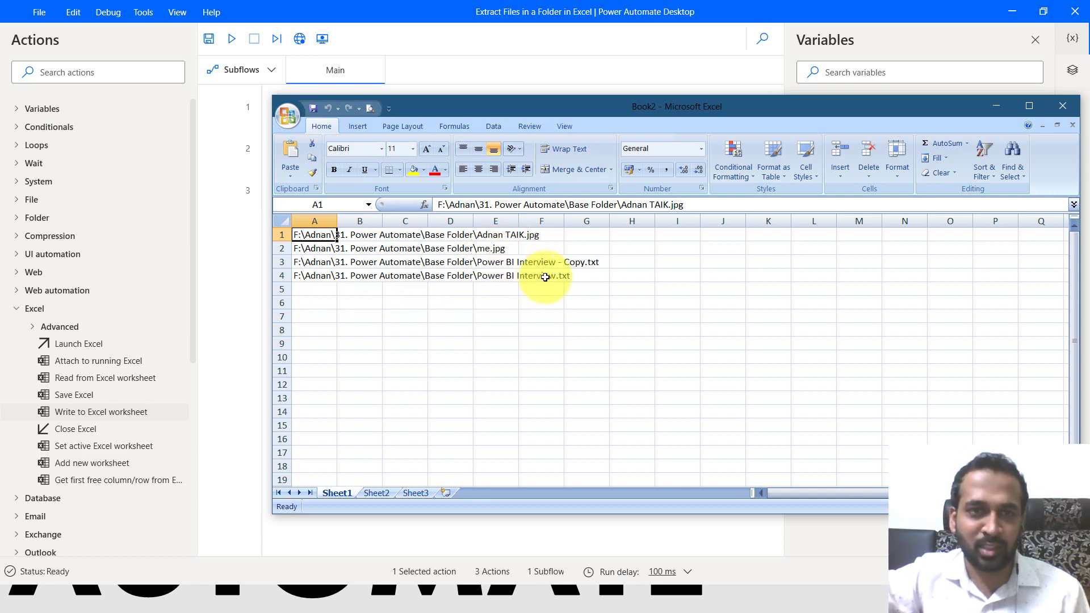
# Step: Change the Get files in folder step's file filter to '*txt' and save it
pyautogui.click(550, 59)
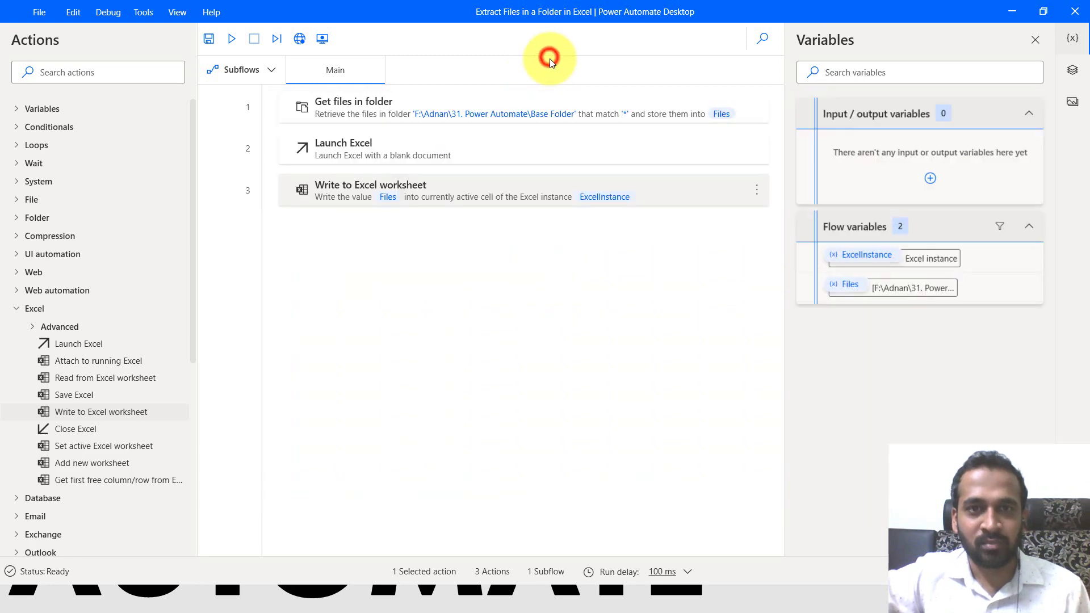
pyautogui.click(345, 102)
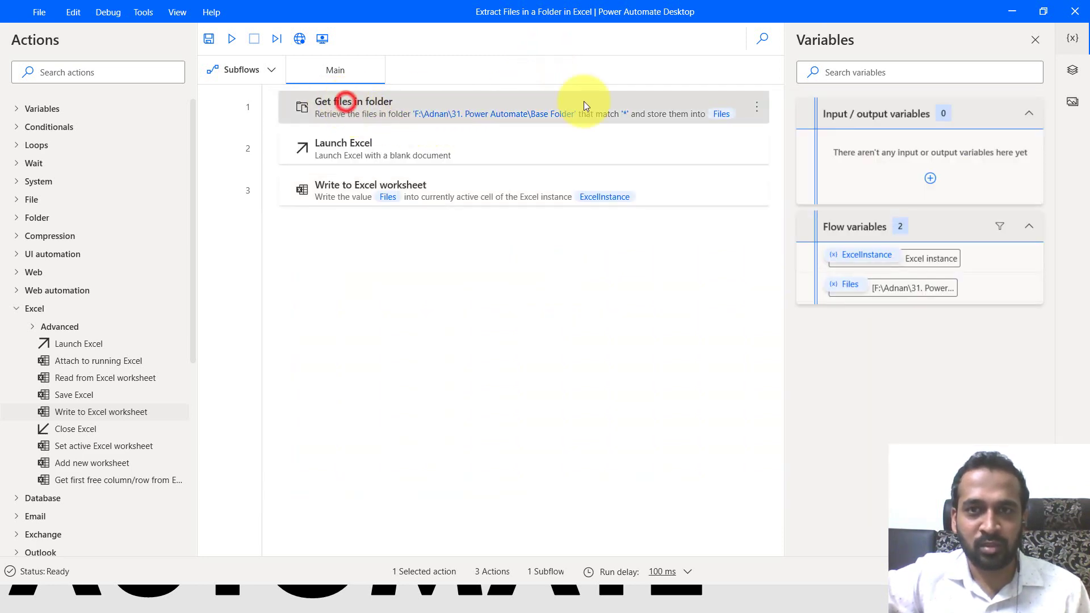
pyautogui.click(758, 107)
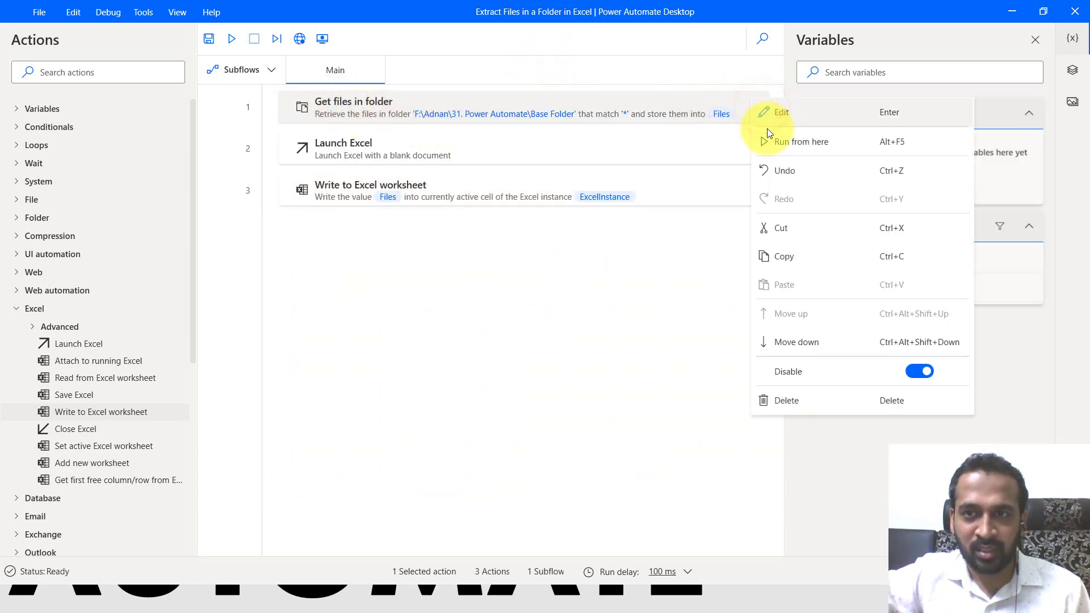
pyautogui.click(799, 114)
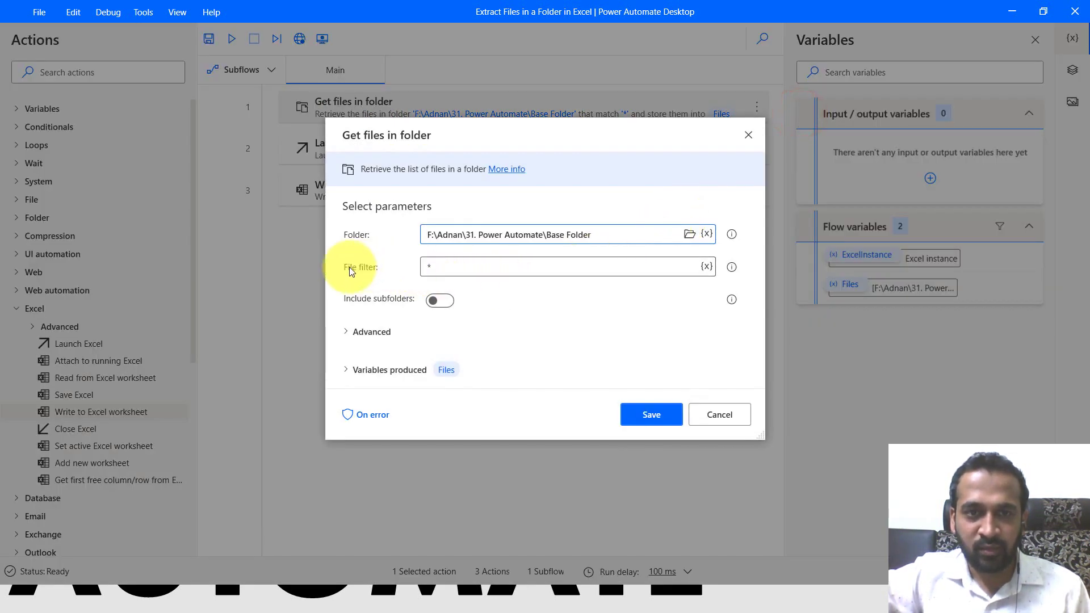
pyautogui.click(619, 262)
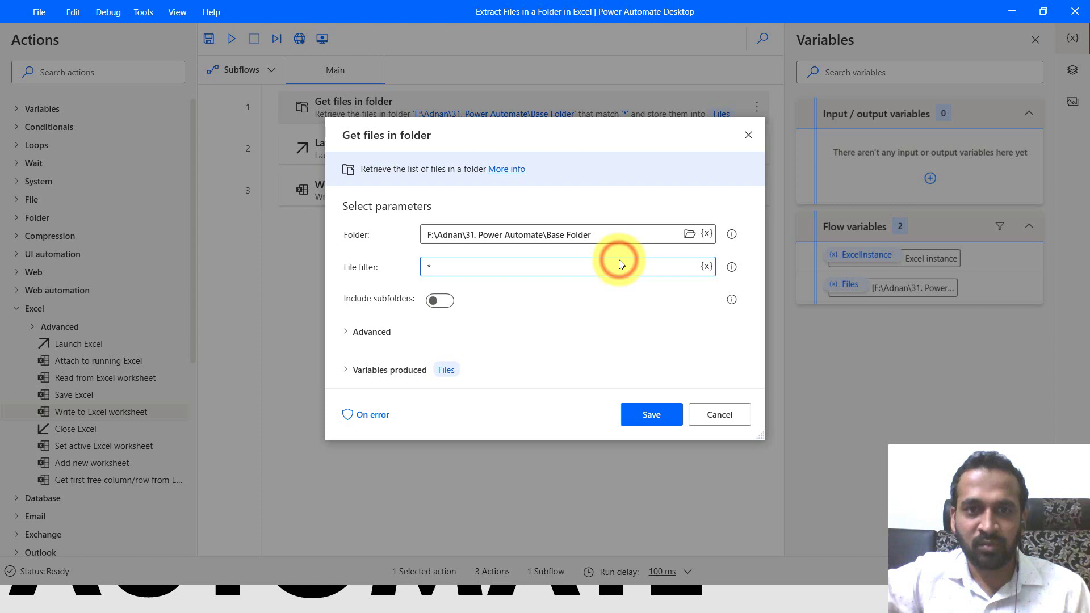
pyautogui.write('txt')
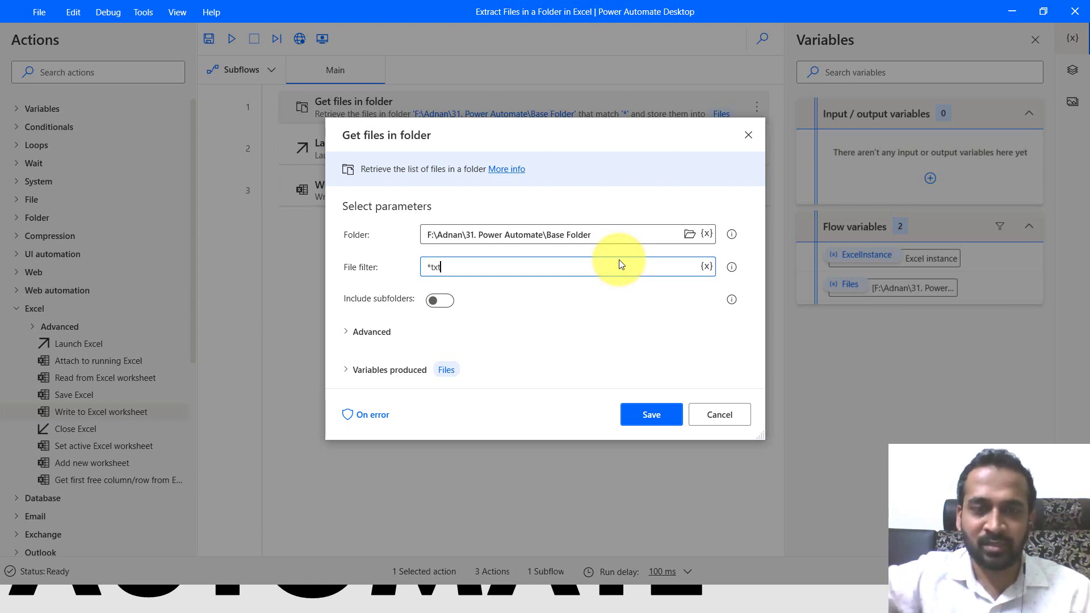
pyautogui.click(653, 418)
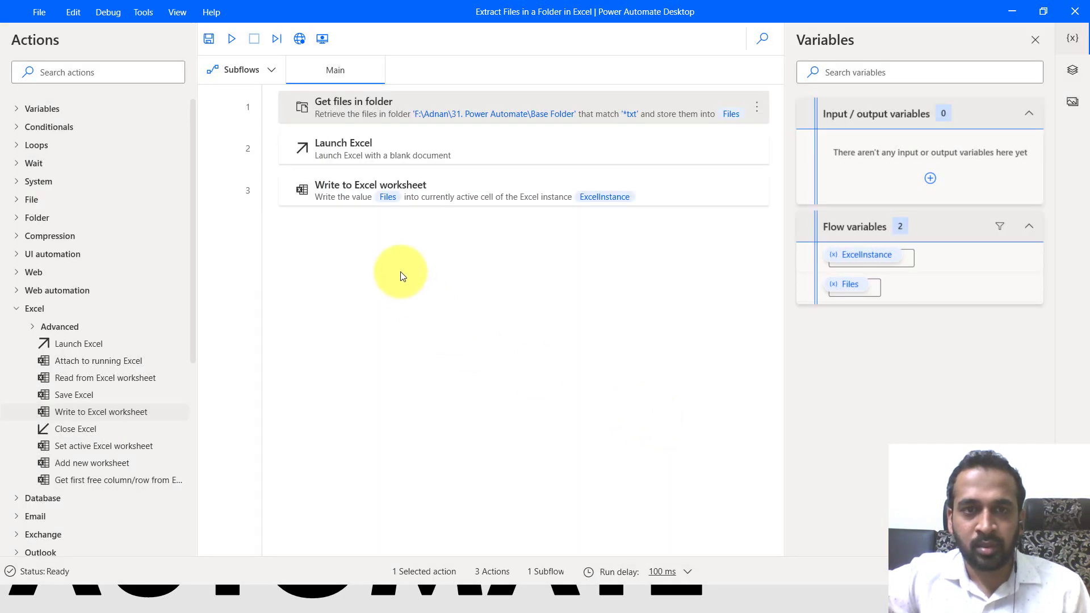
# Step: Rerun the flow and switch to the new Excel Book3 workbook
pyautogui.click(233, 36)
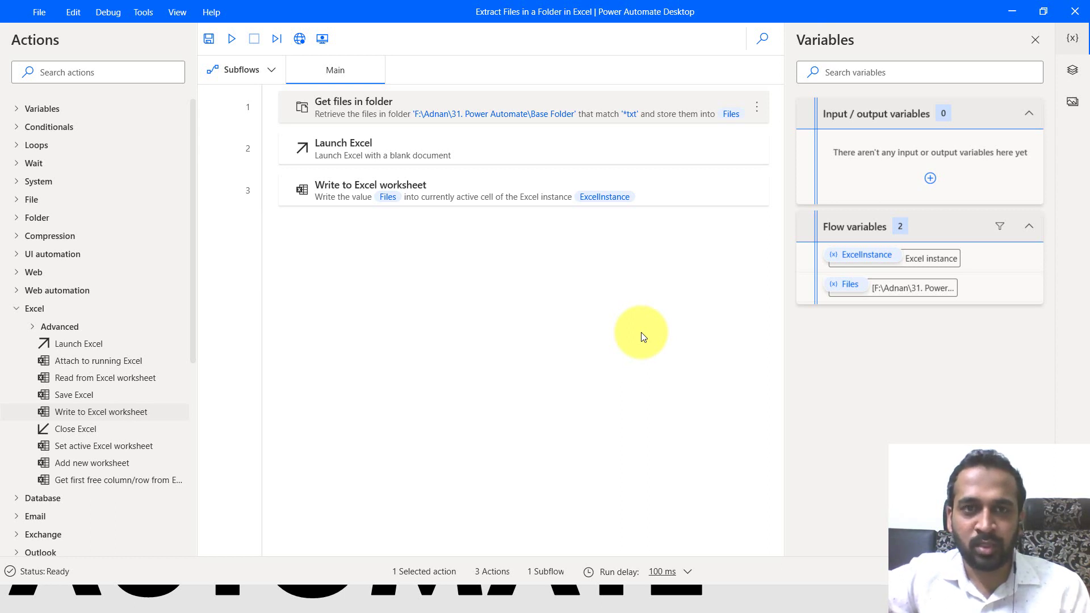
pyautogui.hotkey('alt', 'Tab')
pyautogui.hotkey('alt', 'Tab')
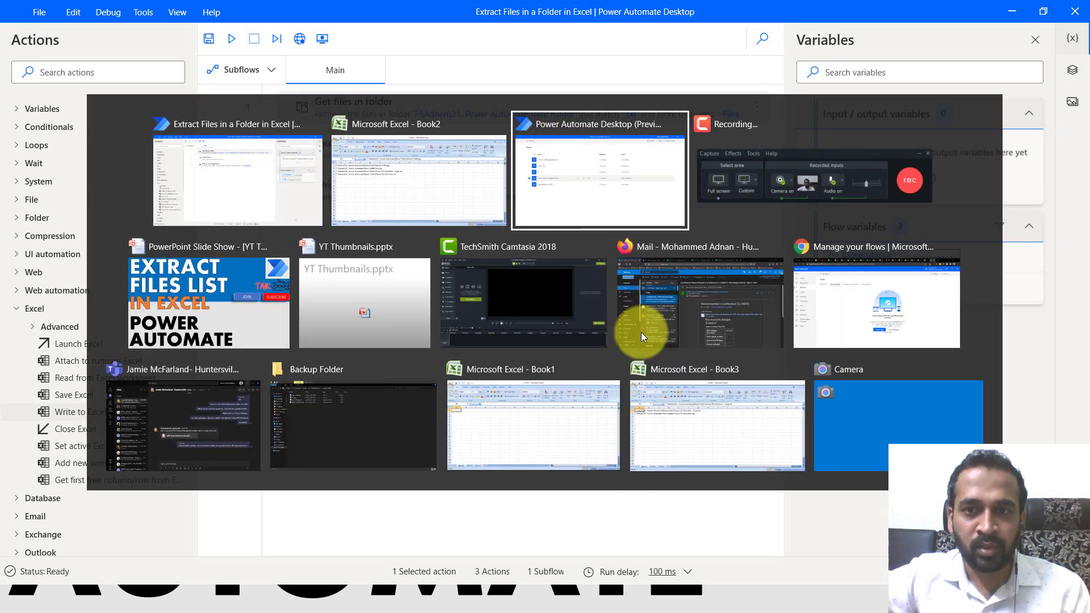
pyautogui.hotkey('alt', 'Tab')
pyautogui.hotkey('alt', 'Tab')
pyautogui.hotkey('alt', 'Tab')
pyautogui.hotkey('alt', 'Tab')
pyautogui.hotkey('alt', 'Tab')
pyautogui.hotkey('alt', 'Tab')
pyautogui.hotkey('alt', 'Tab')
pyautogui.hotkey('alt', 'Tab')
pyautogui.hotkey('alt', 'Tab')
pyautogui.hotkey('alt', 'Tab')
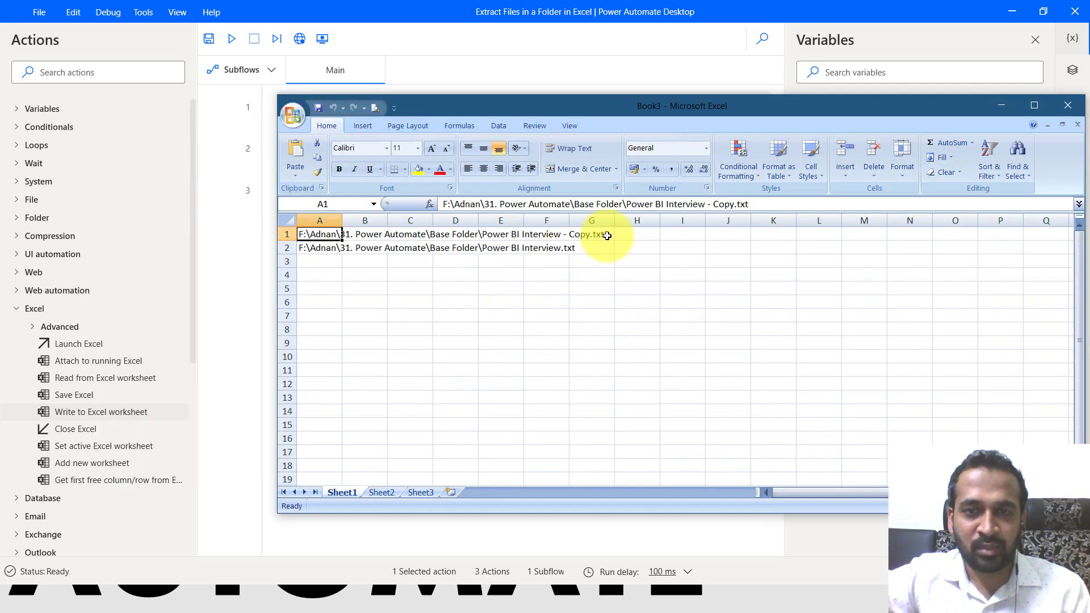
pyautogui.moveTo(605, 235); pyautogui.dragTo(630, 248)
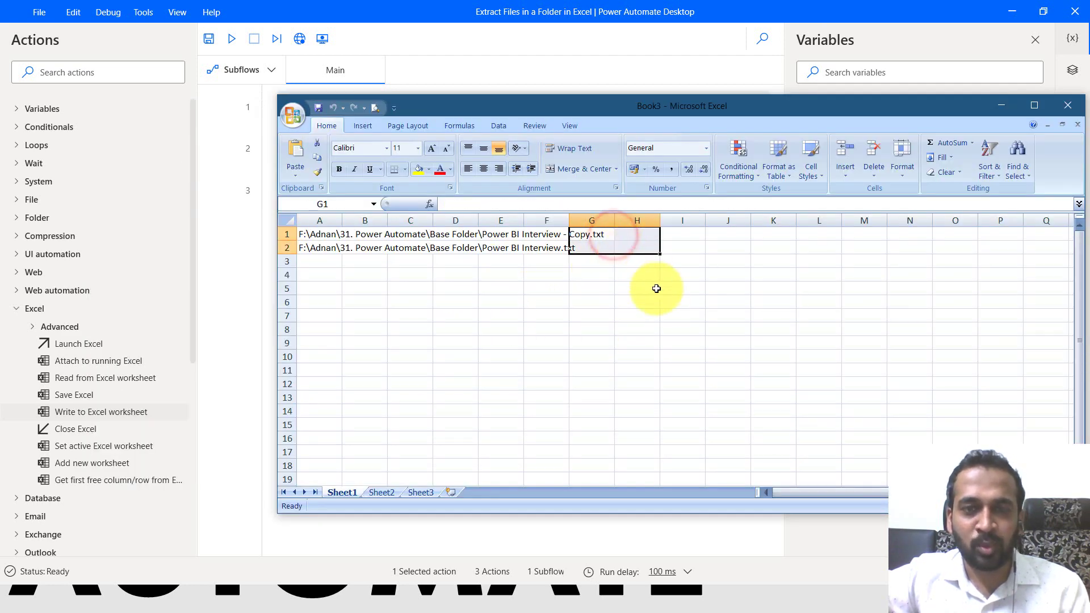
pyautogui.click(664, 302)
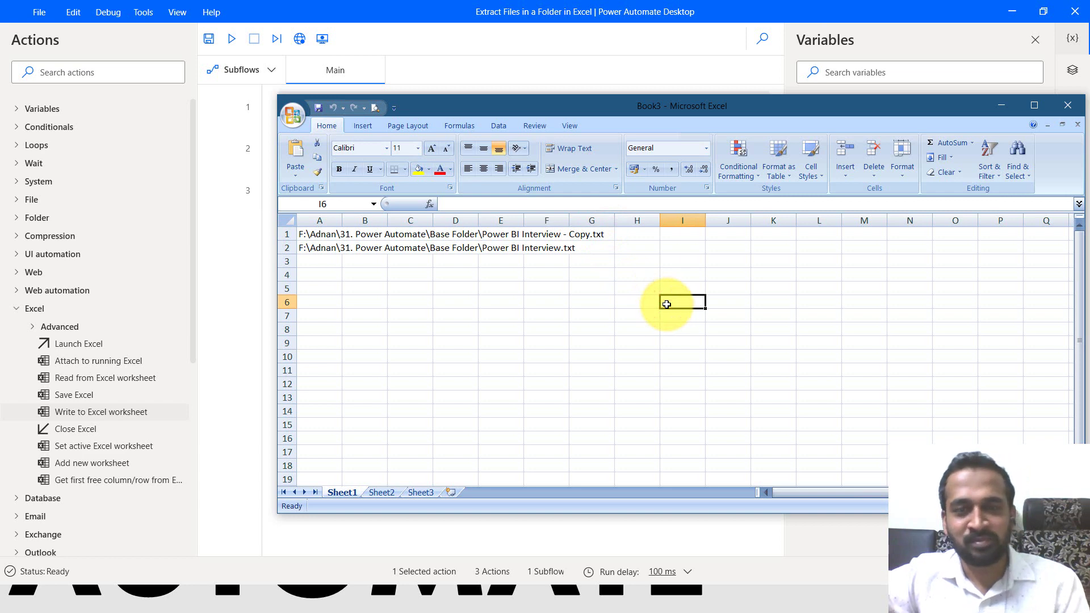